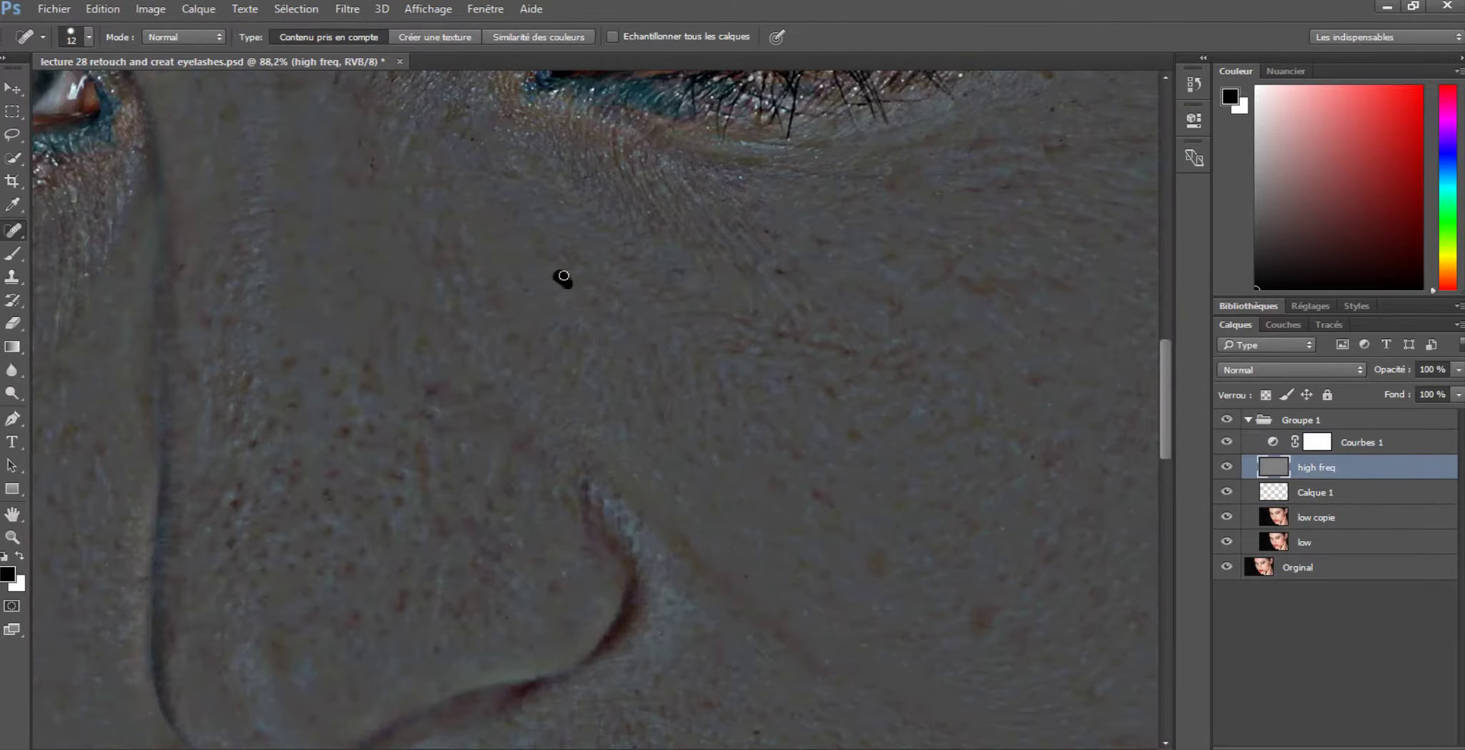
Step: Zoom in and out around the nose and cheek to inspect blemishes on the high freq layer
scroll(463, 434, "up", 2)
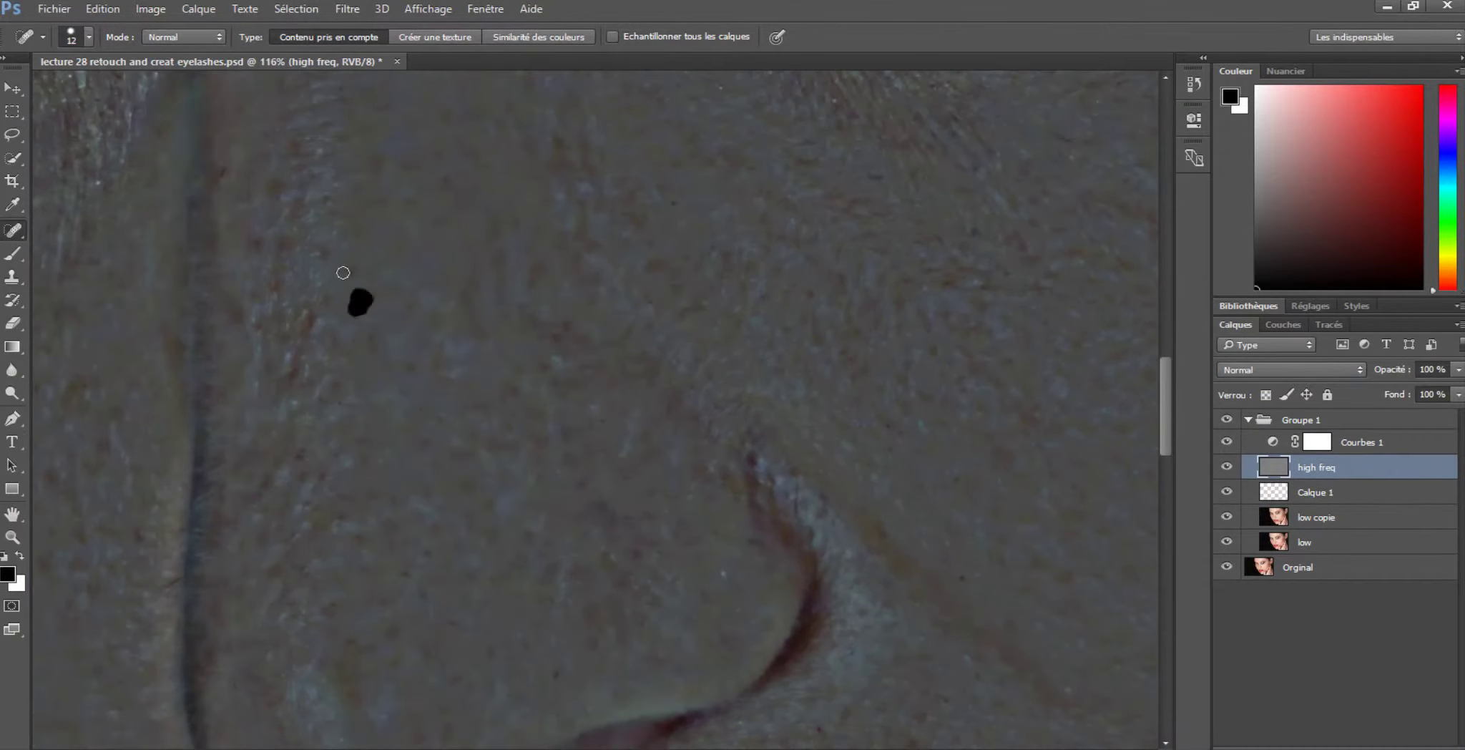
scroll(343, 272, "down", 3)
scroll(981, 340, "up", 2)
scroll(974, 353, "down", 3)
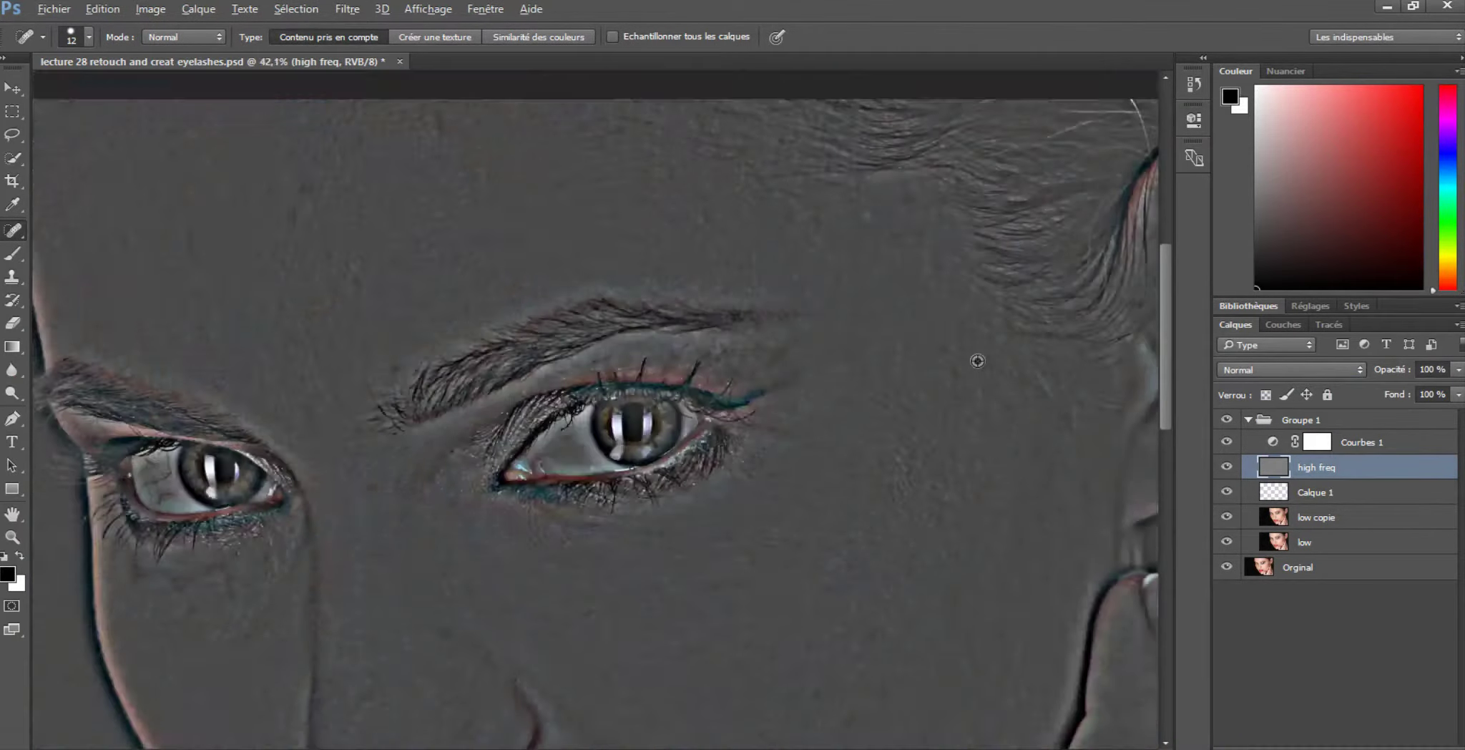
scroll(481, 297, "up", 2)
scroll(531, 448, "up", 3)
scroll(532, 449, "down", 3)
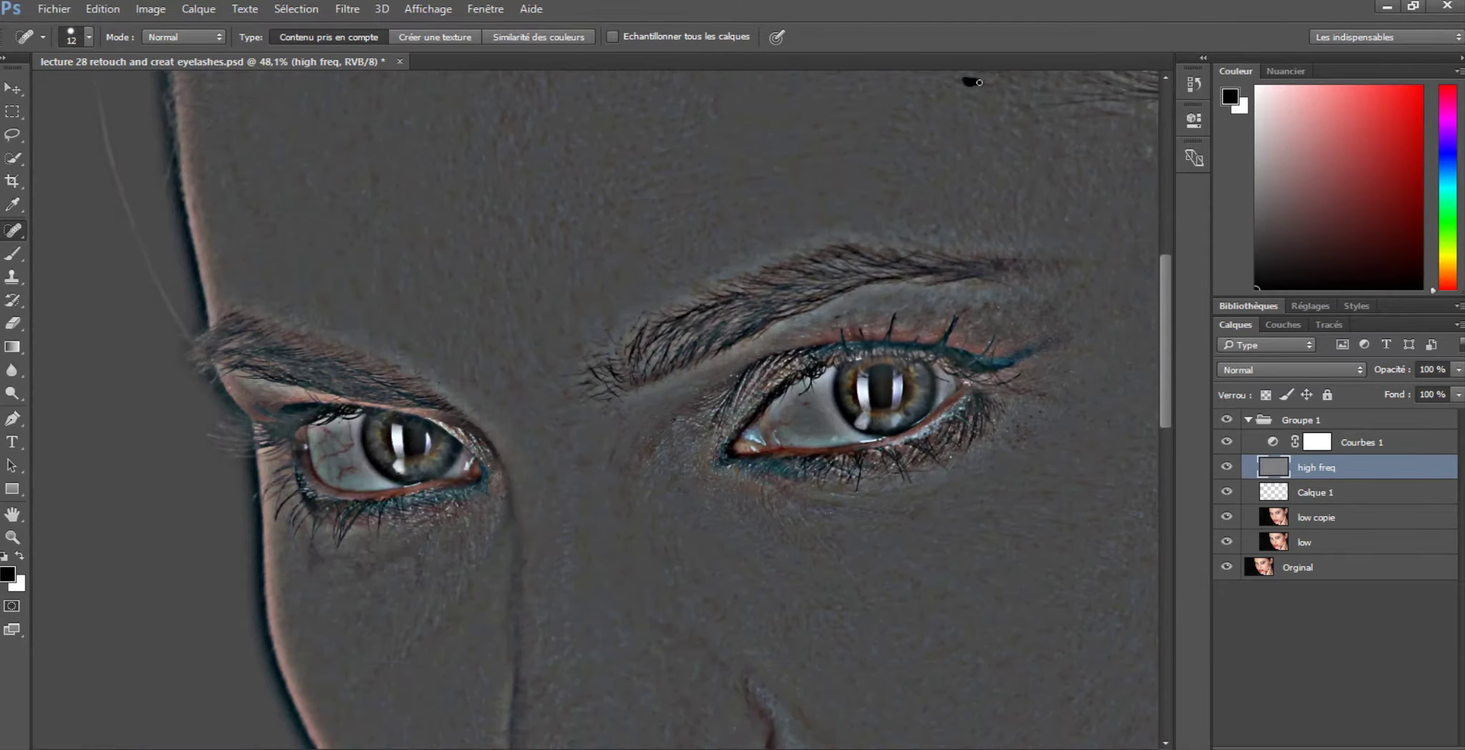
scroll(696, 409, "up", 2)
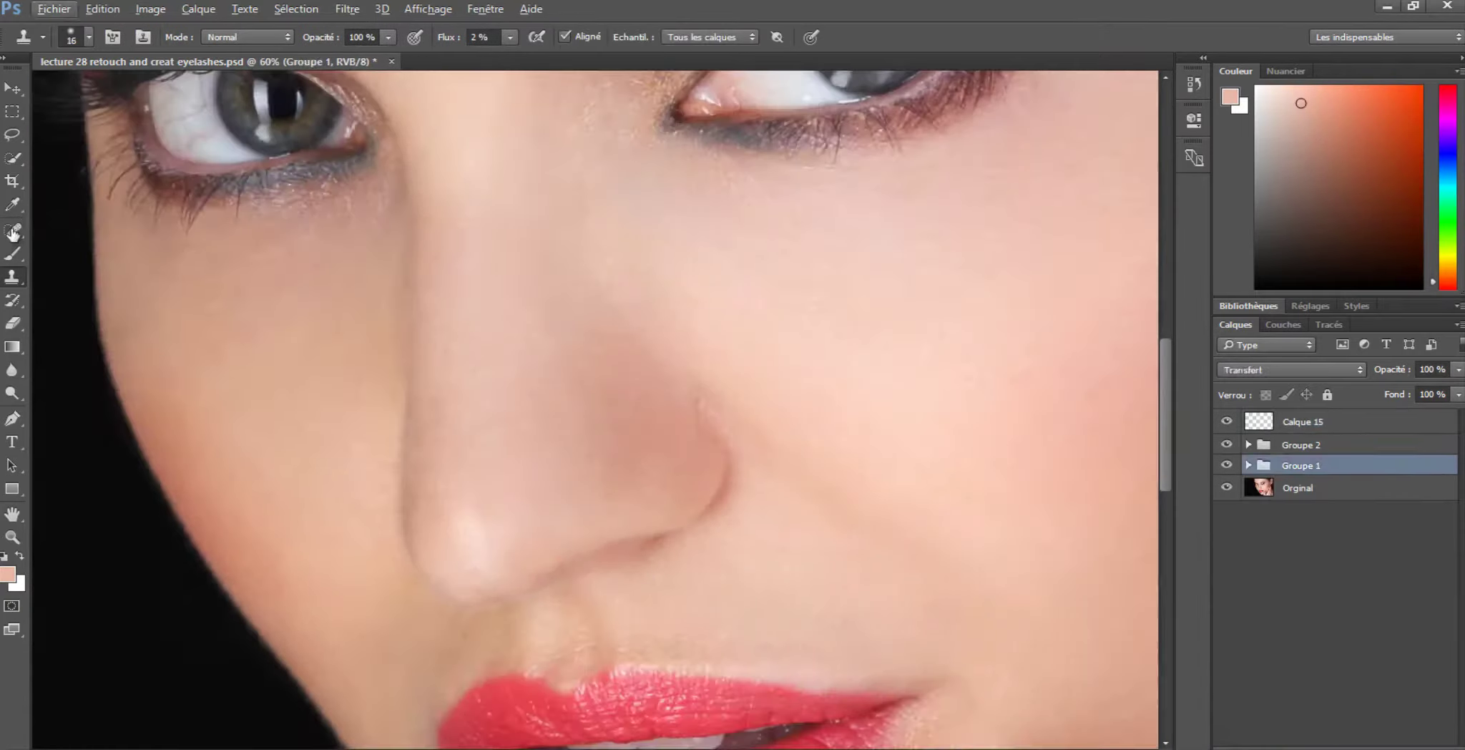
Step: Open the Liquify (Fluidité) filter with Shift+Ctrl+X to reshape the face
key("ctrl+shift+x")
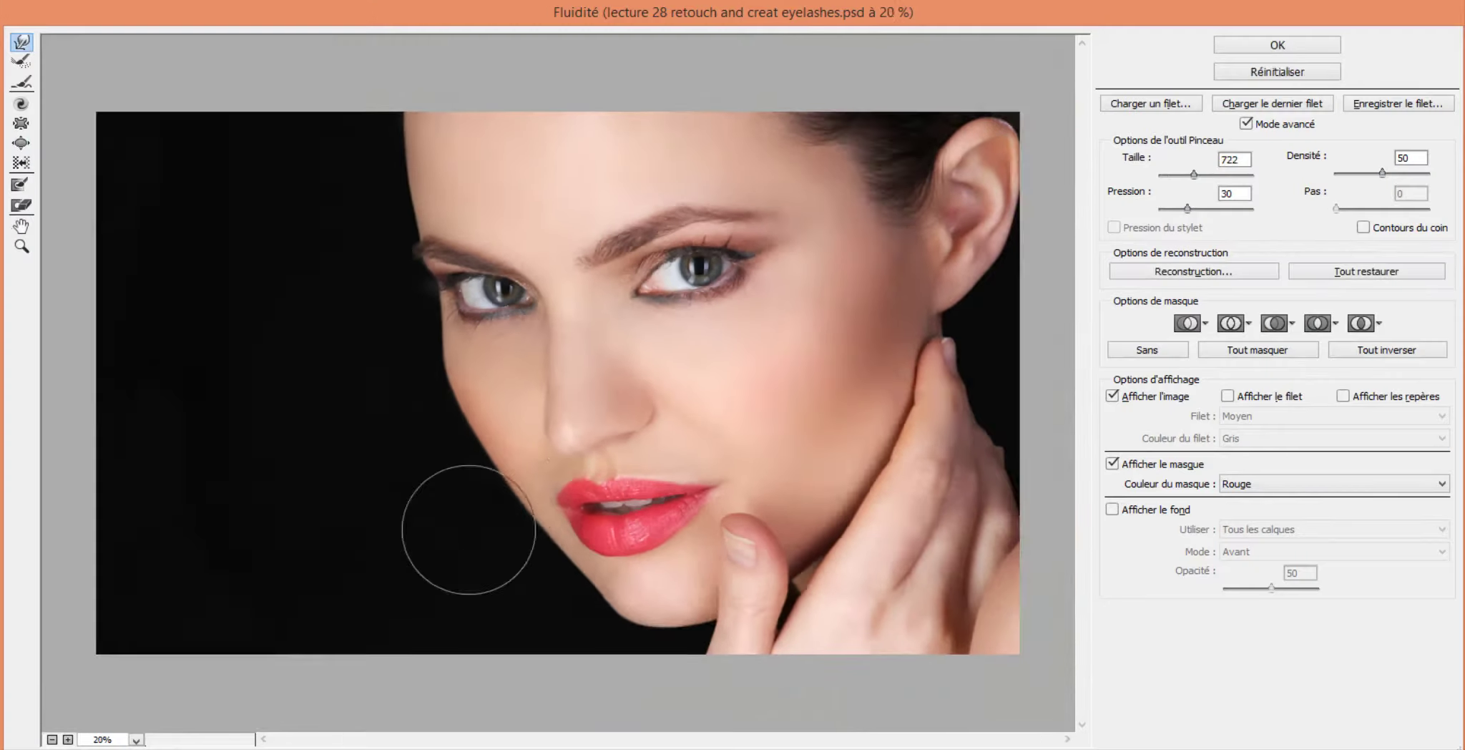